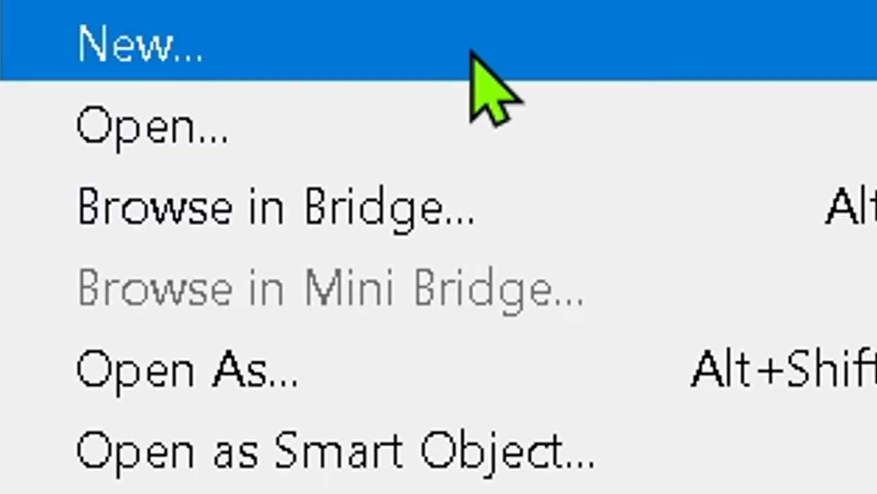
# Step: Set the new document's width to 1920 pixels and select its height value for editing
pyautogui.moveTo(384, 181); pyautogui.dragTo(183, 208)
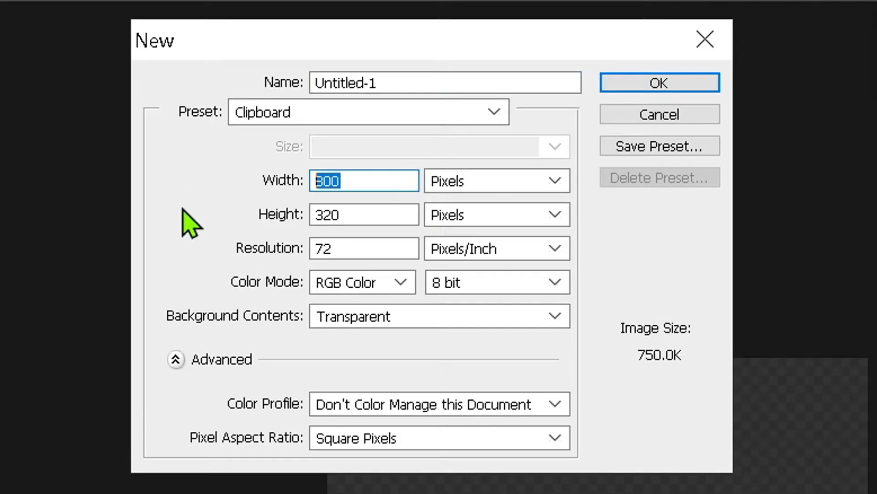
pyautogui.write('1920')
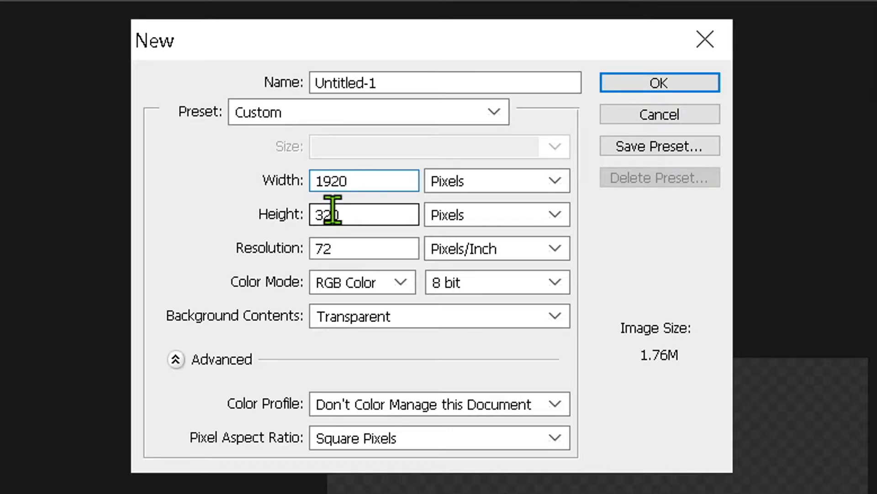
pyautogui.moveTo(345, 214); pyautogui.dragTo(242, 224)
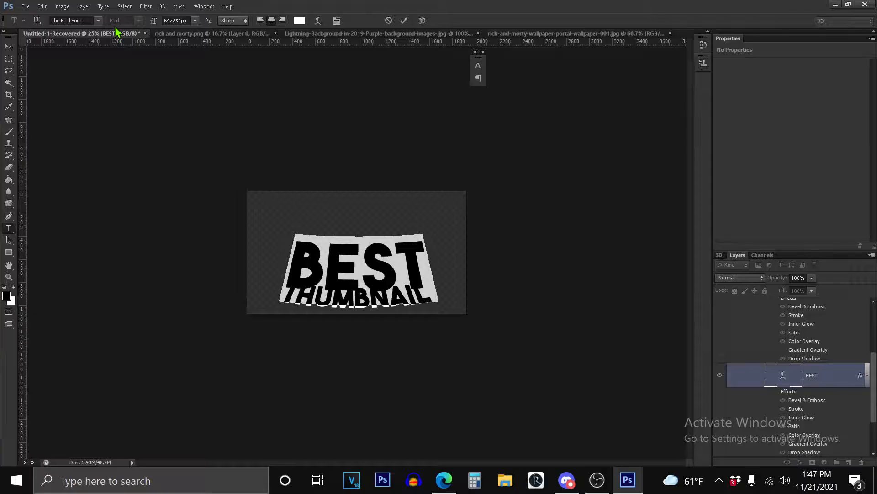
pyautogui.click(364, 253)
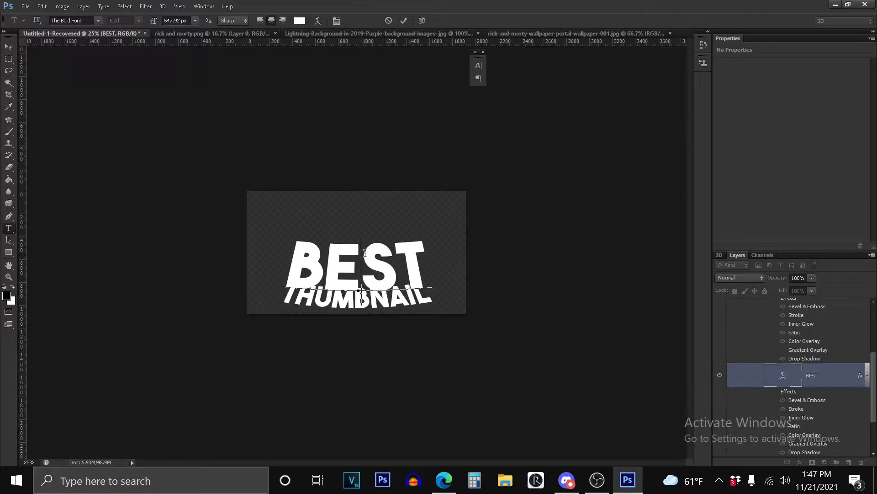
pyautogui.hotkey('ctrl', '-')
pyautogui.hotkey('ctrl', '-')
pyautogui.hotkey('ctrl', '-')
pyautogui.hotkey('ctrl', '-')
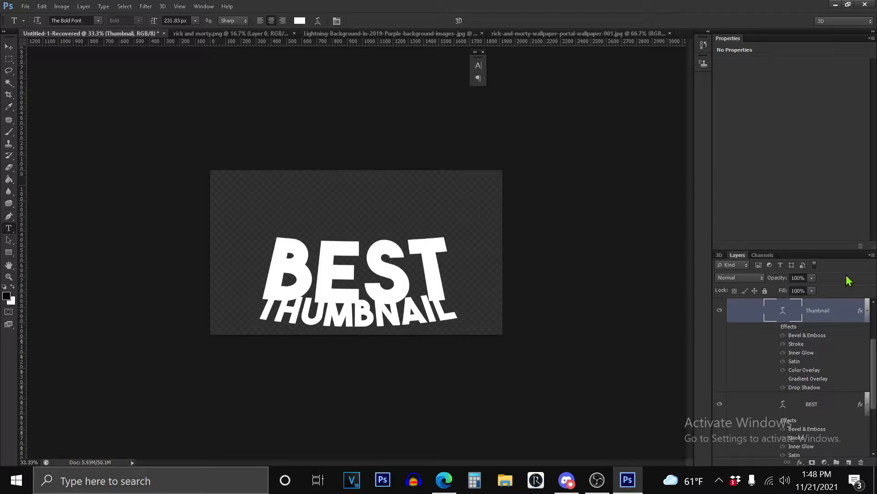
# Step: Turn on Bevel & Emboss with its Contour option for the BEST text layer
pyautogui.scroll(-1, 837, 401)
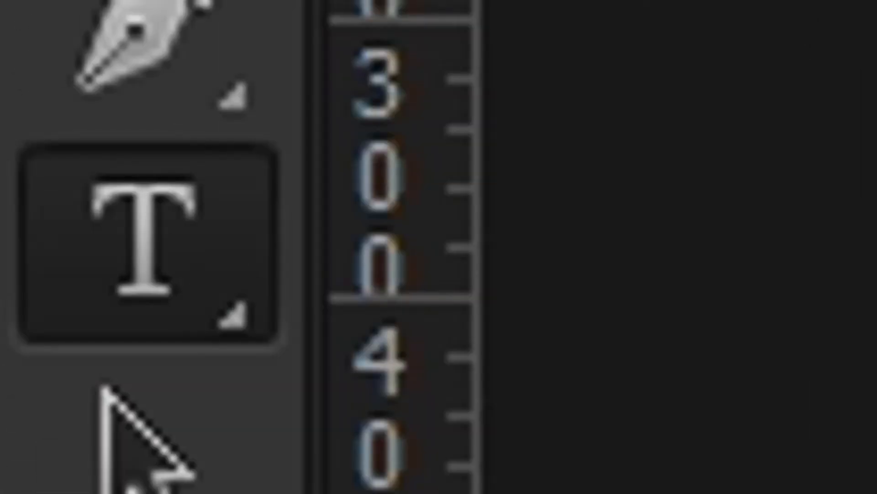
pyautogui.scroll(-1, 818, 375)
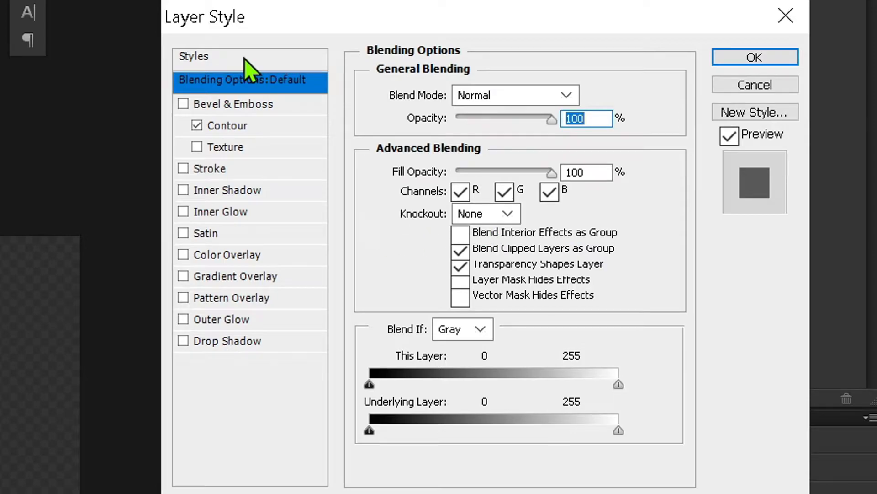
pyautogui.click(244, 58)
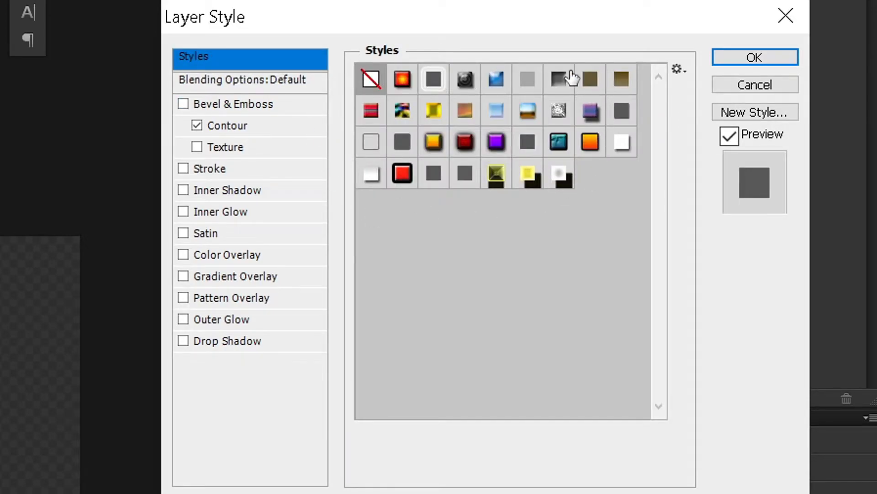
pyautogui.click(249, 110)
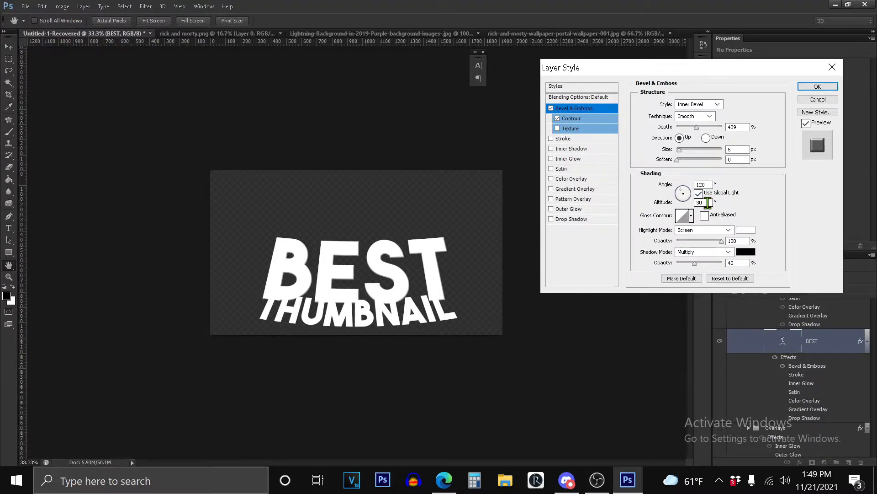
pyautogui.click(572, 118)
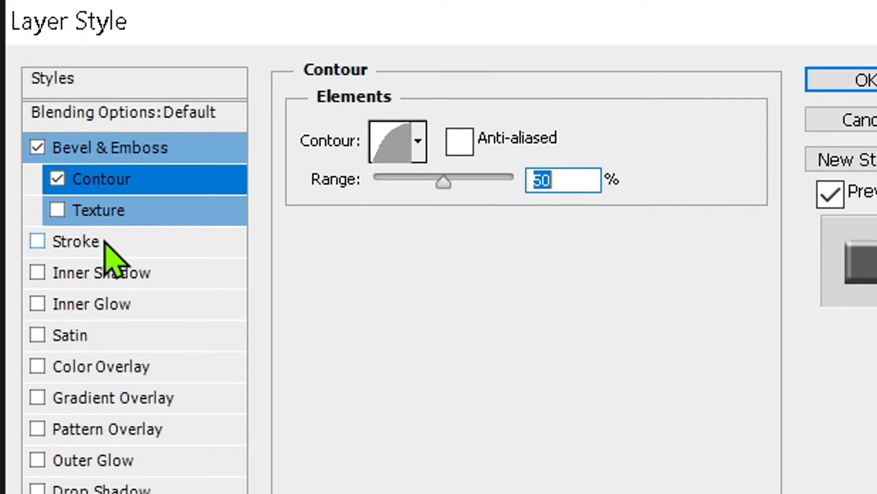
# Step: Add a 15 px dark green outside Stroke to the BEST text and turn on Inner Glow
pyautogui.click(105, 242)
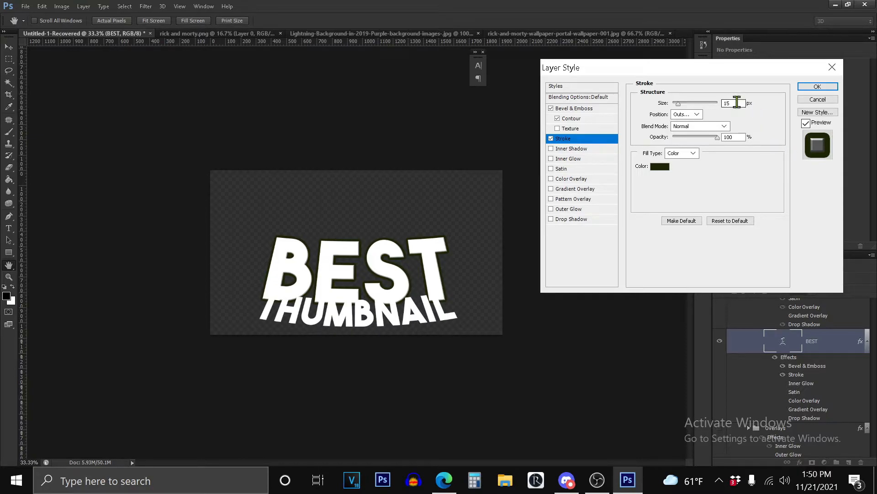
pyautogui.press('Tab')
pyautogui.click(660, 167)
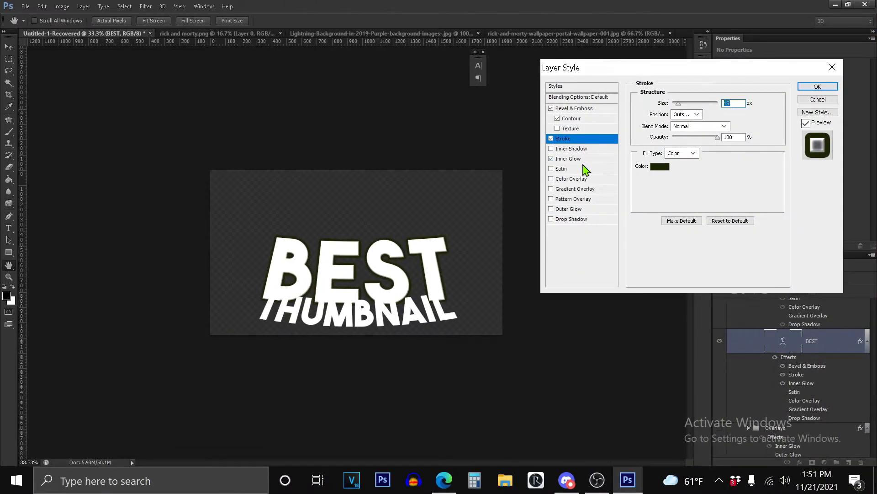
pyautogui.click(586, 162)
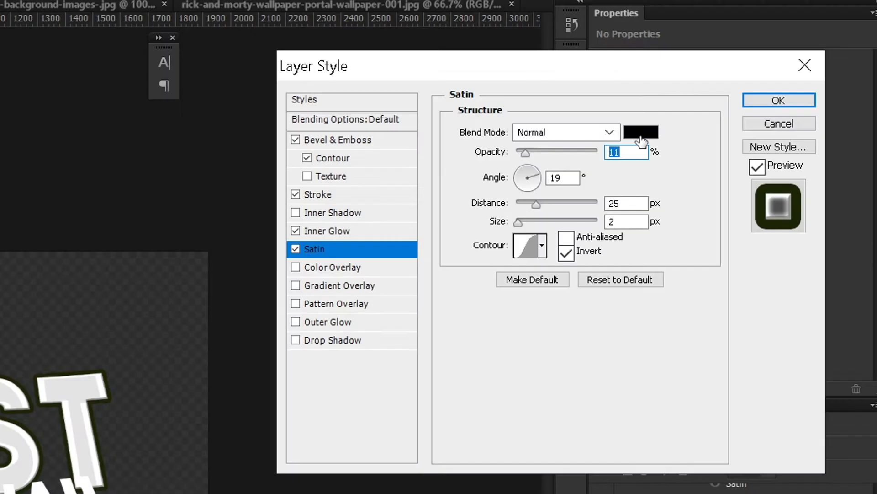
# Step: Set the BEST text's Satin effect to black with 10% opacity and an angle of 15 degrees
pyautogui.click(558, 120)
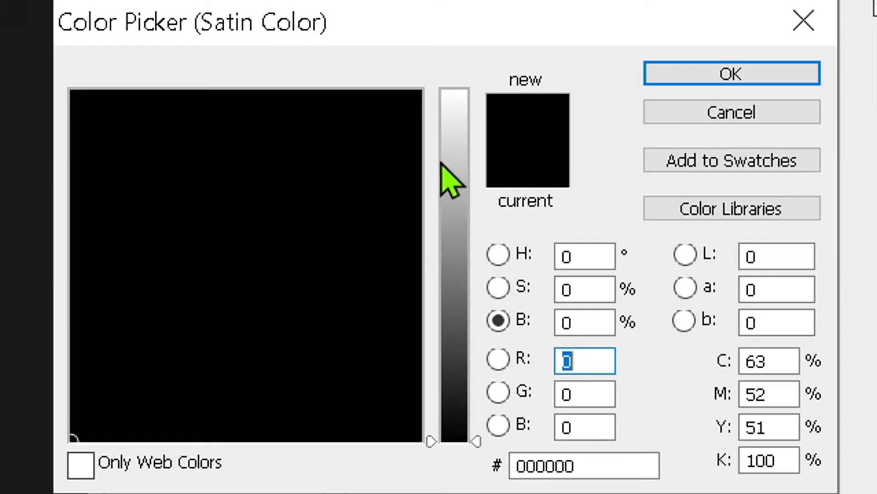
pyautogui.moveTo(495, 271); pyautogui.dragTo(527, 192)
pyautogui.moveTo(494, 25); pyautogui.dragTo(487, 462)
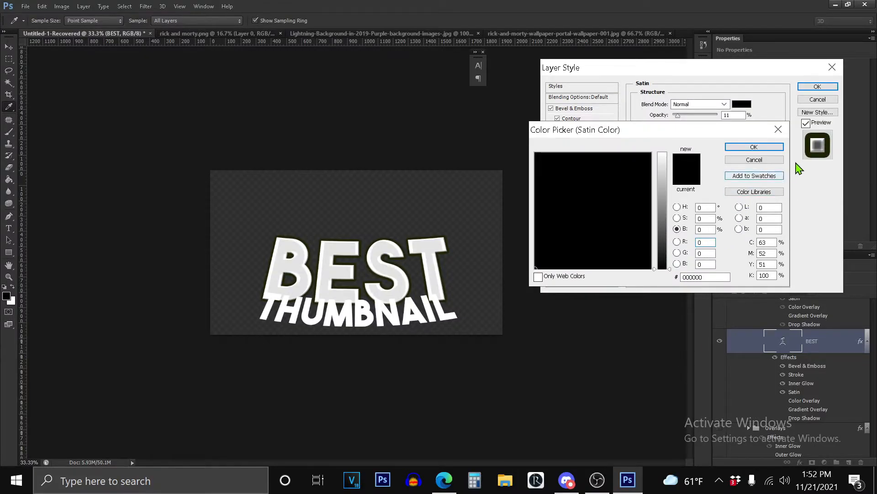
pyautogui.click(772, 148)
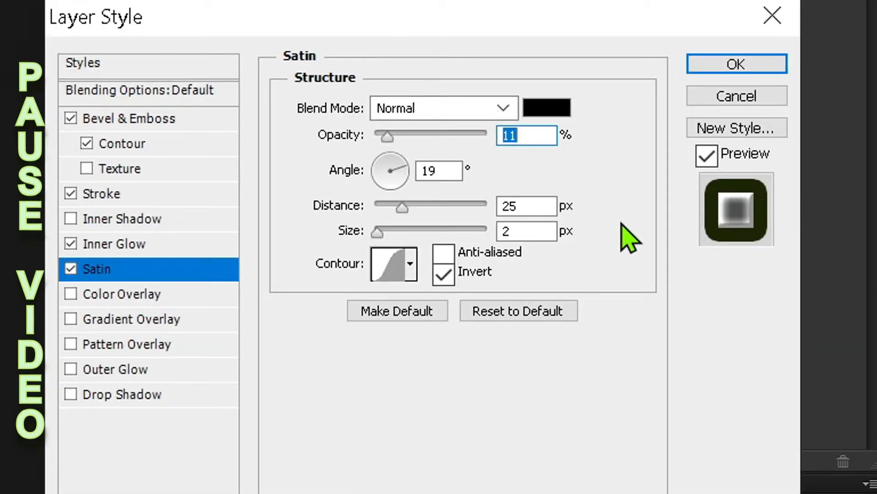
pyautogui.write('10')
pyautogui.click(736, 64)
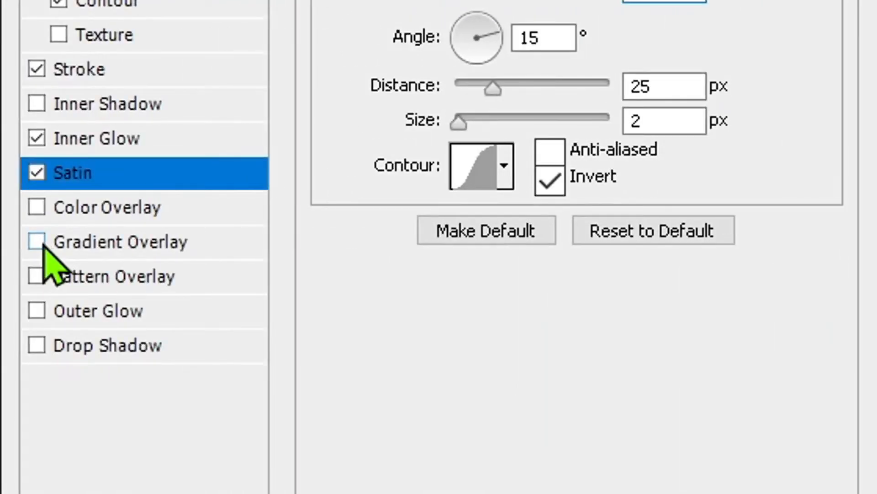
# Step: Add a Gradient Overlay to the BEST text, checking and accepting the black, white and black color stops
pyautogui.click(41, 242)
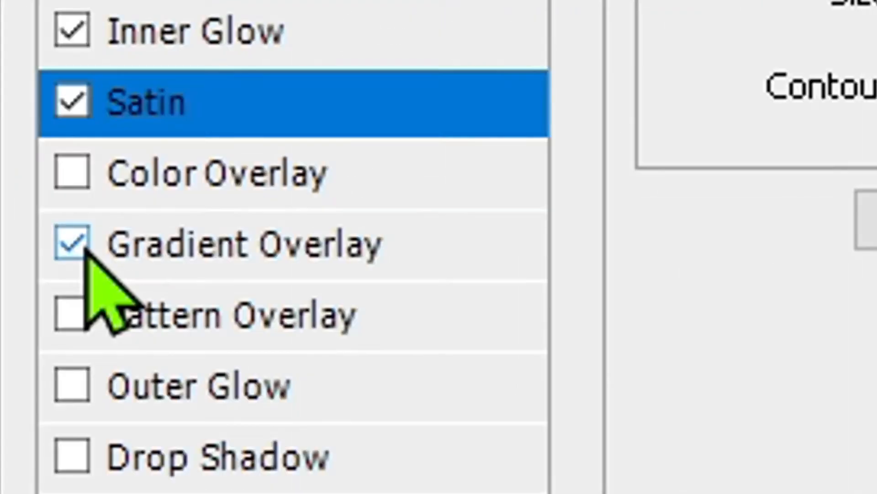
pyautogui.click(212, 251)
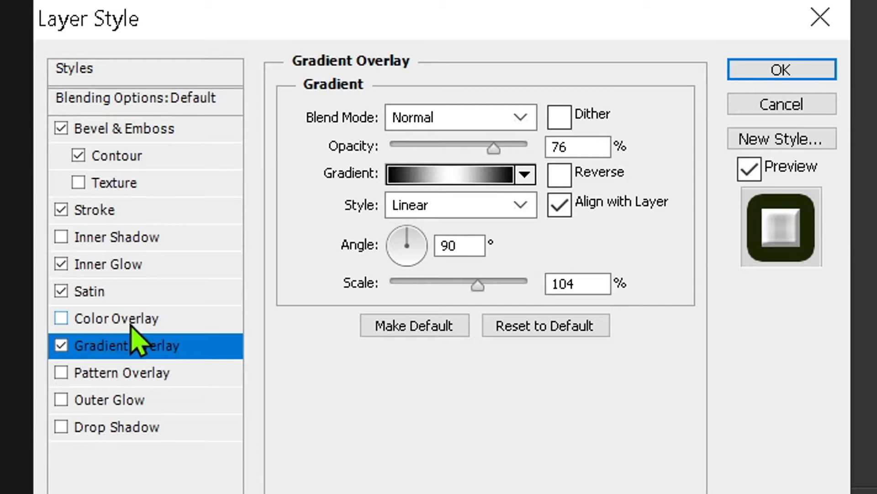
pyautogui.click(465, 183)
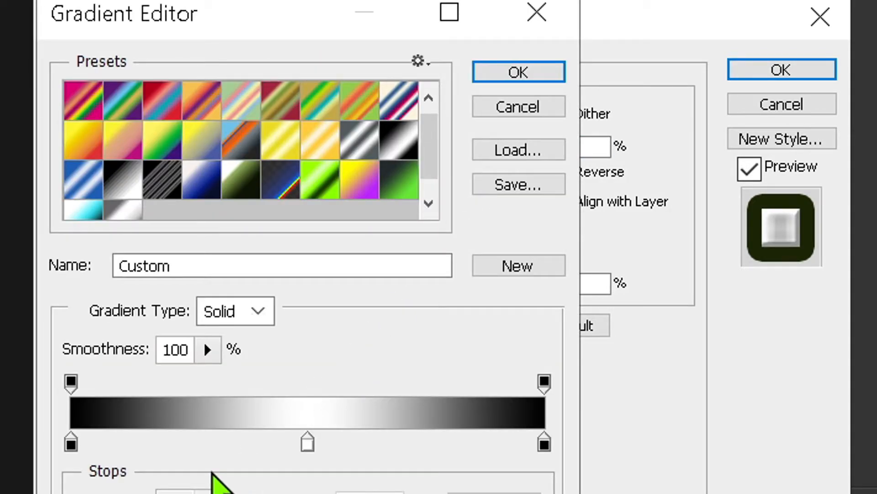
pyautogui.doubleClick(72, 450)
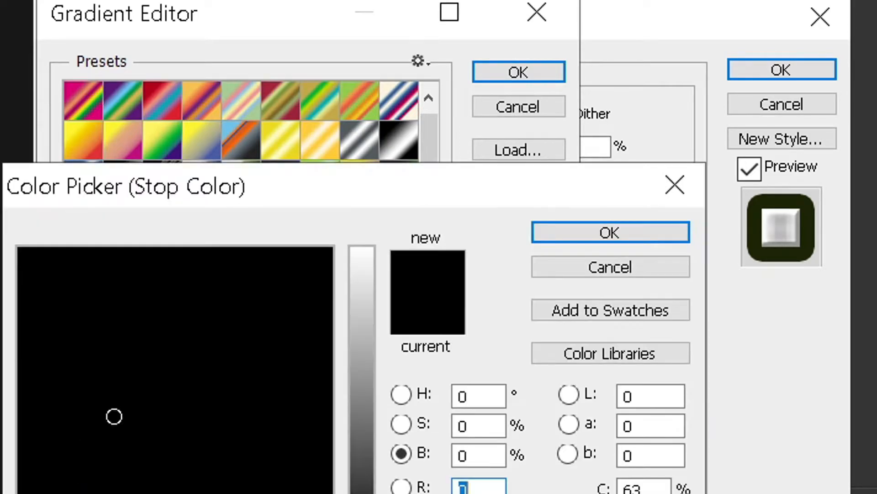
pyautogui.click(676, 185)
pyautogui.doubleClick(308, 445)
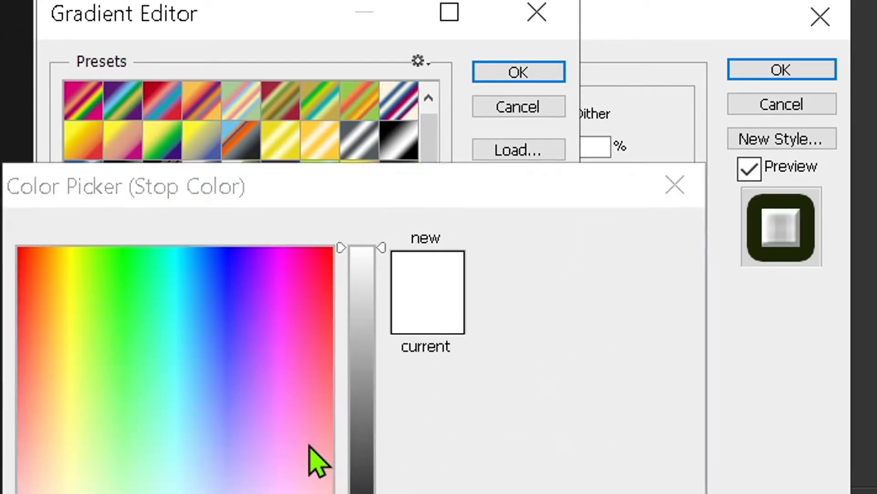
pyautogui.click(658, 231)
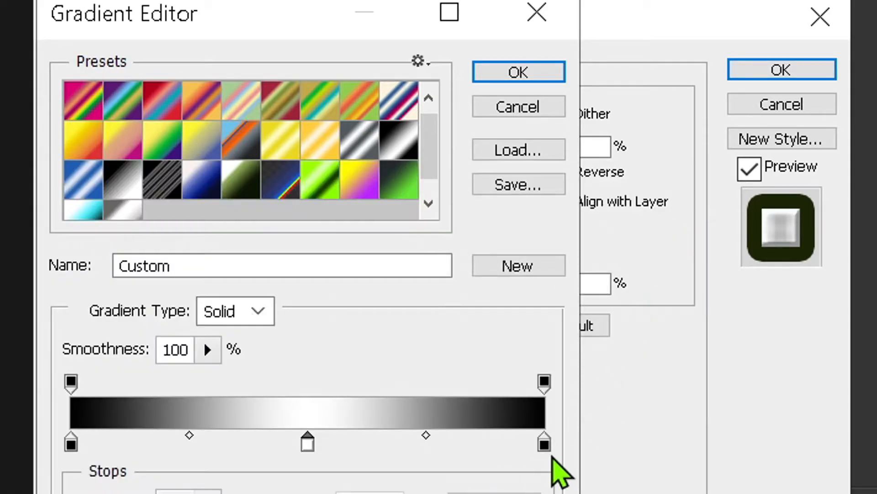
pyautogui.doubleClick(544, 444)
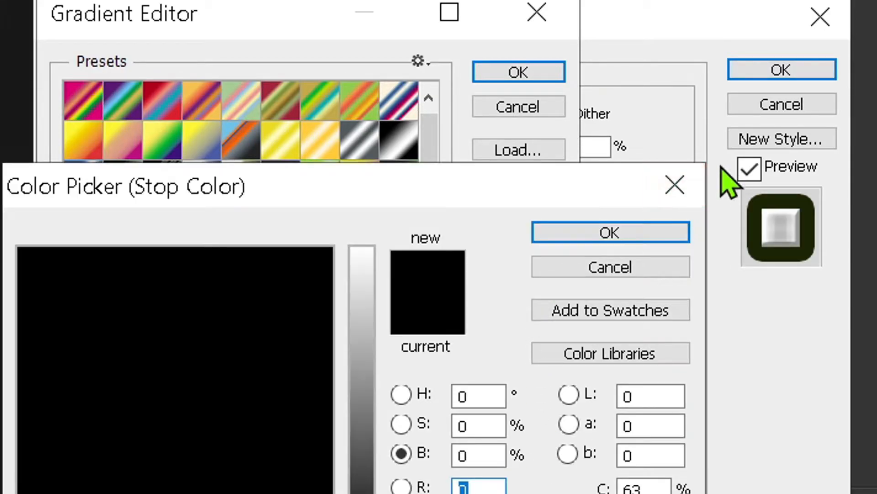
pyautogui.click(675, 185)
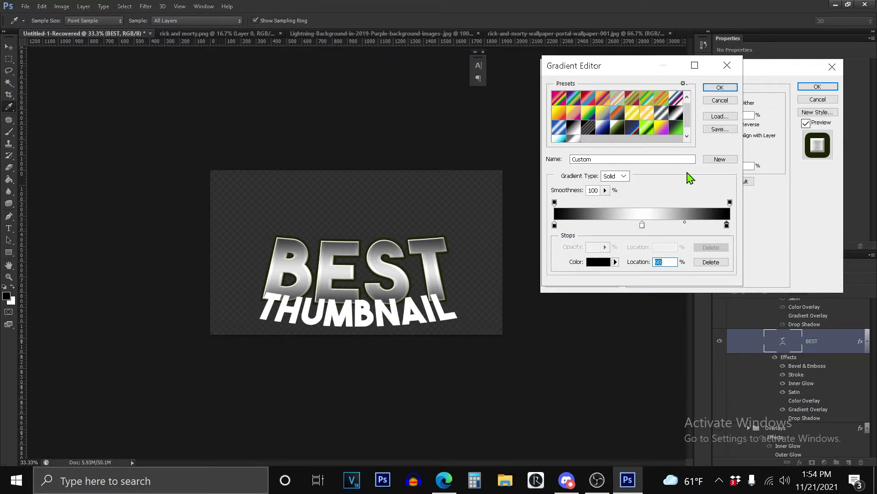
pyautogui.click(733, 88)
# Step: Try different opacities for the Gradient Overlay and set it to 80%
pyautogui.moveTo(711, 118); pyautogui.dragTo(692, 116)
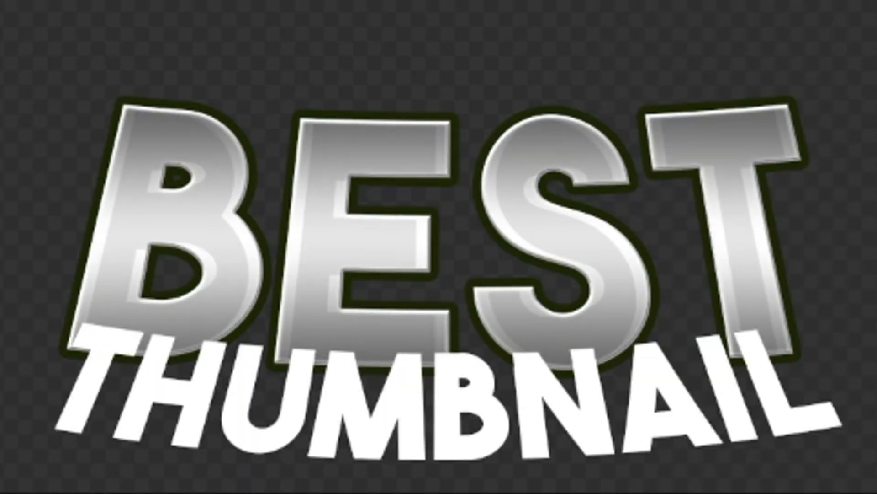
pyautogui.moveTo(466, 114); pyautogui.dragTo(522, 110)
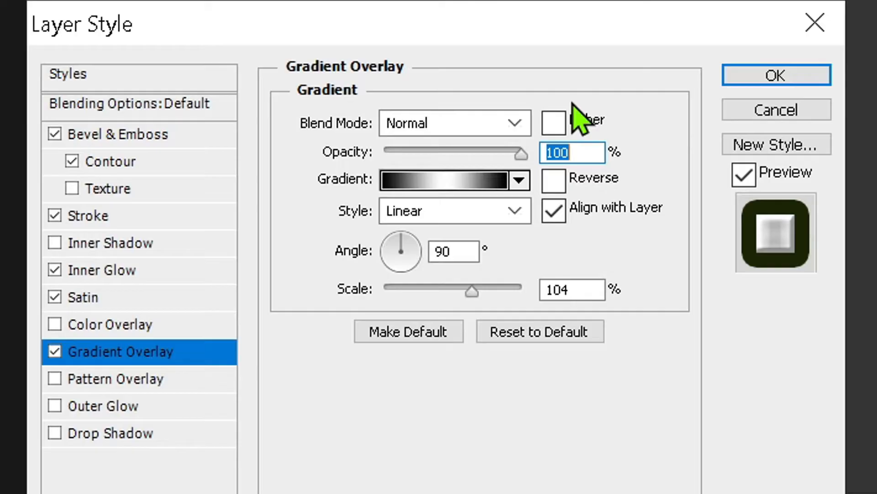
pyautogui.moveTo(571, 103); pyautogui.dragTo(495, 114)
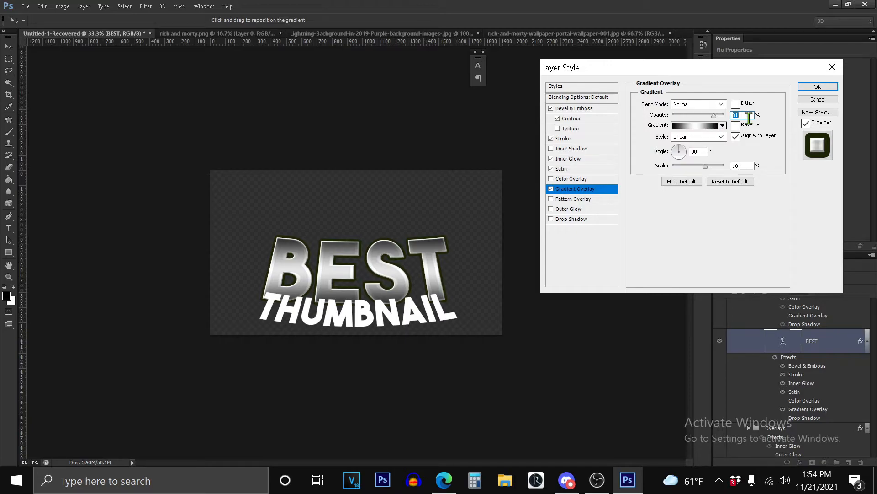
pyautogui.write('80')
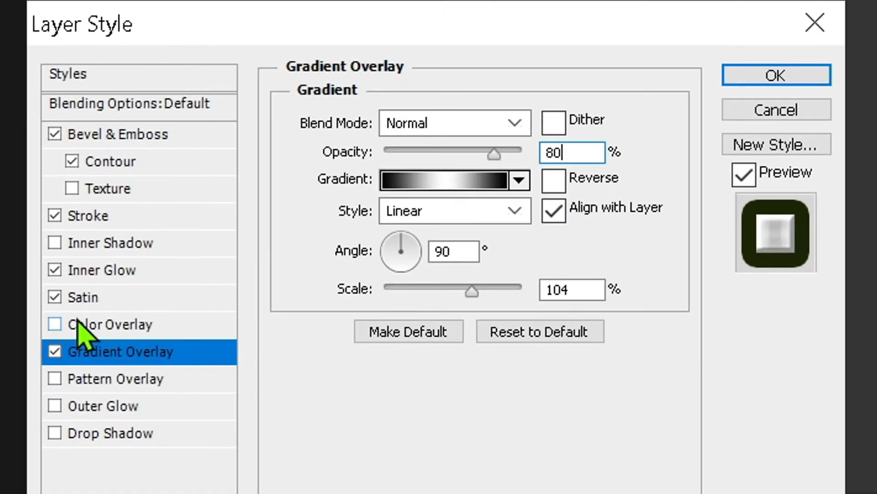
# Step: Add a lime green Hard Light Color Overlay at 96% opacity and compare it with the Gradient Overlay off and on
pyautogui.click(82, 324)
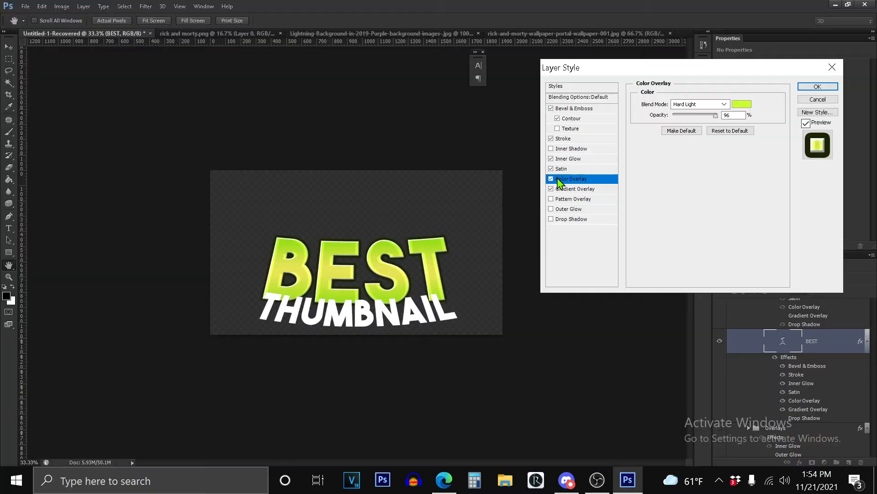
pyautogui.click(565, 189)
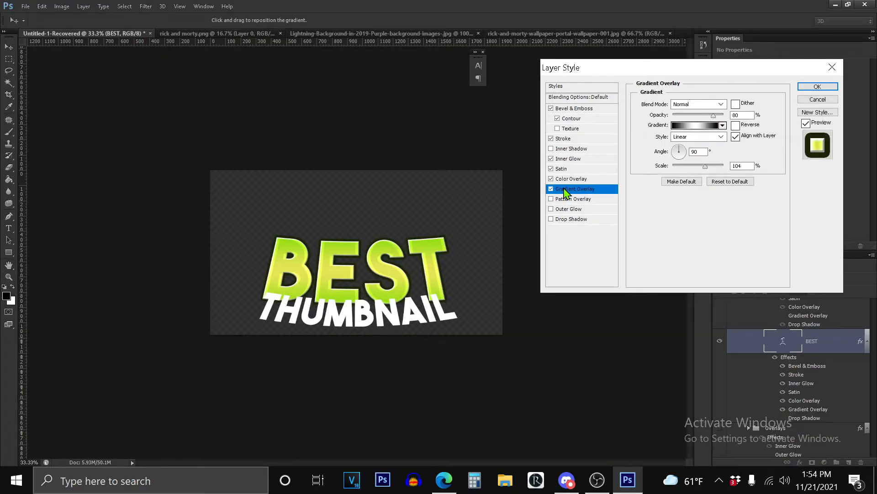
pyautogui.click(571, 179)
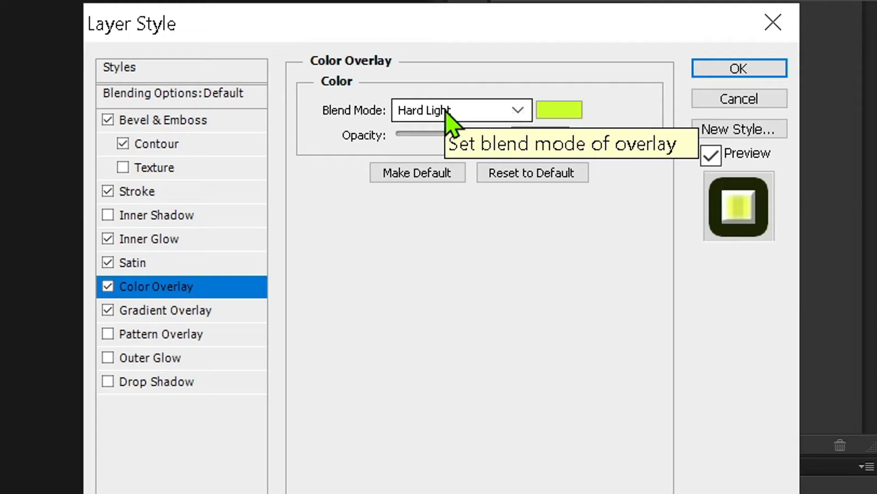
pyautogui.click(110, 310)
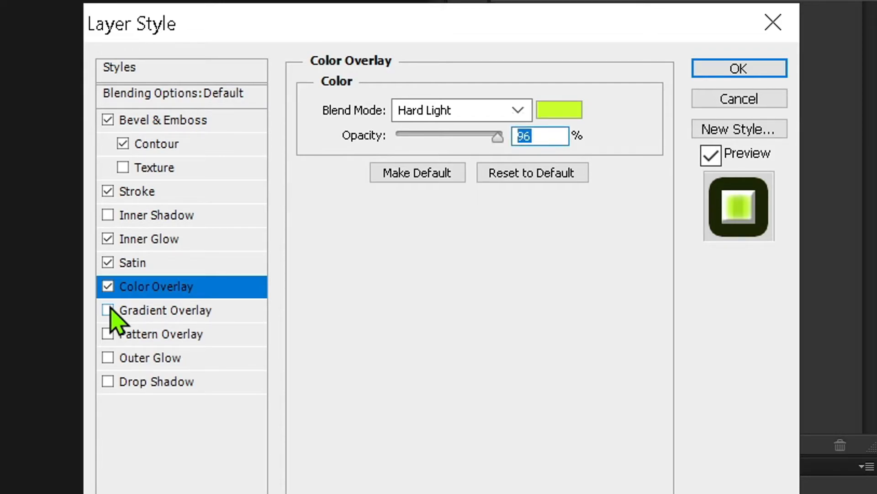
pyautogui.click(110, 310)
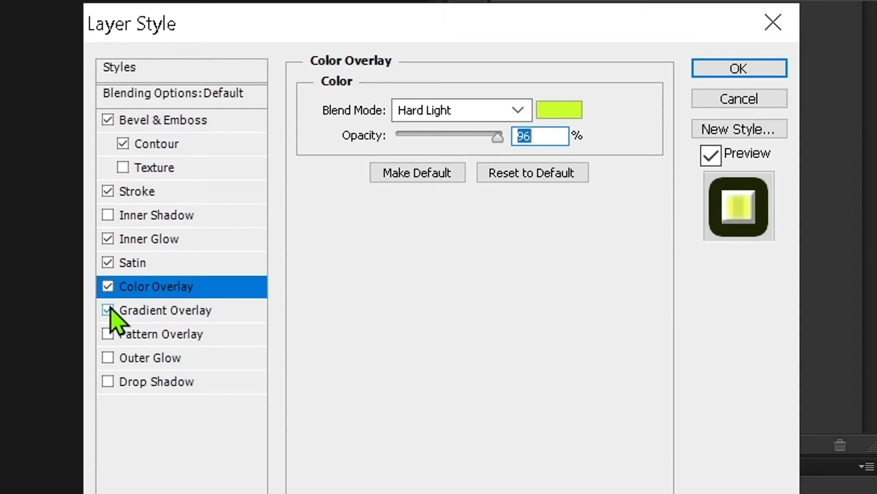
# Step: Try the Overlay and Normal blend modes for the BEST text's Color Overlay and return it to Hard Light
pyautogui.click(517, 111)
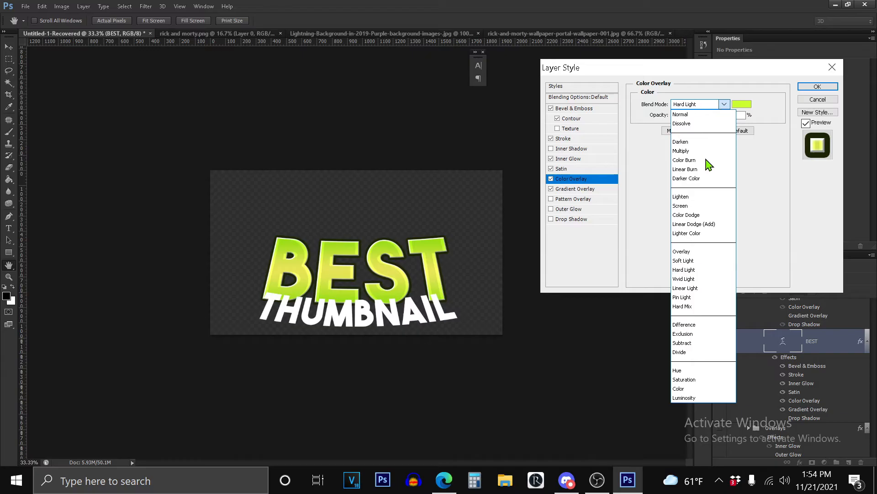
pyautogui.click(704, 251)
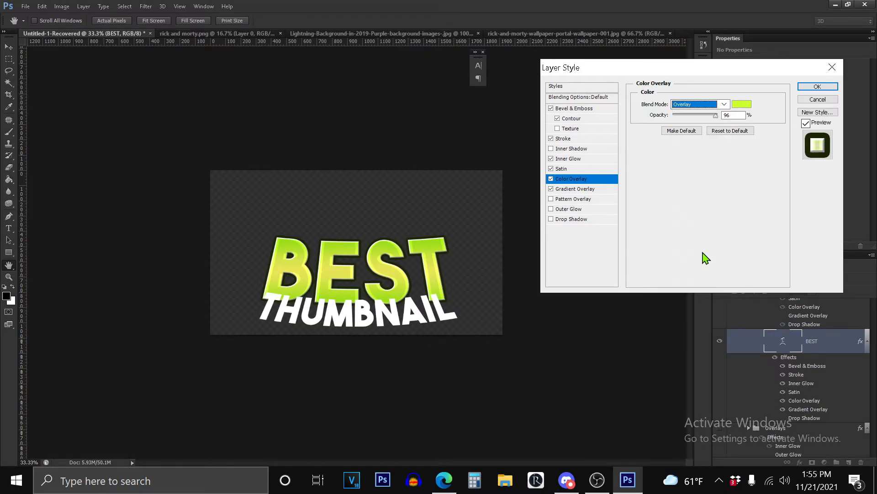
pyautogui.click(699, 112)
pyautogui.click(699, 118)
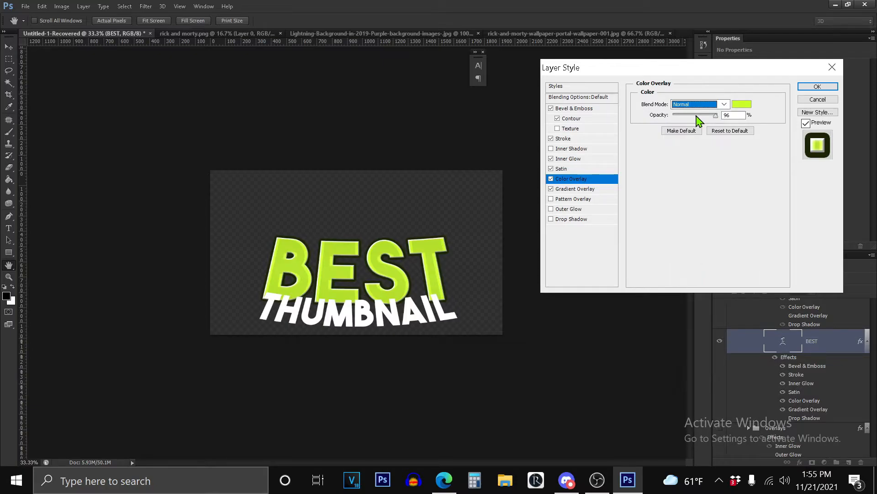
pyautogui.click(725, 104)
pyautogui.click(725, 105)
pyautogui.moveTo(716, 114)
pyautogui.mouseDown()
pyautogui.moveTo(699, 117)
pyautogui.moveTo(718, 116)
pyautogui.mouseUp()
pyautogui.click(724, 104)
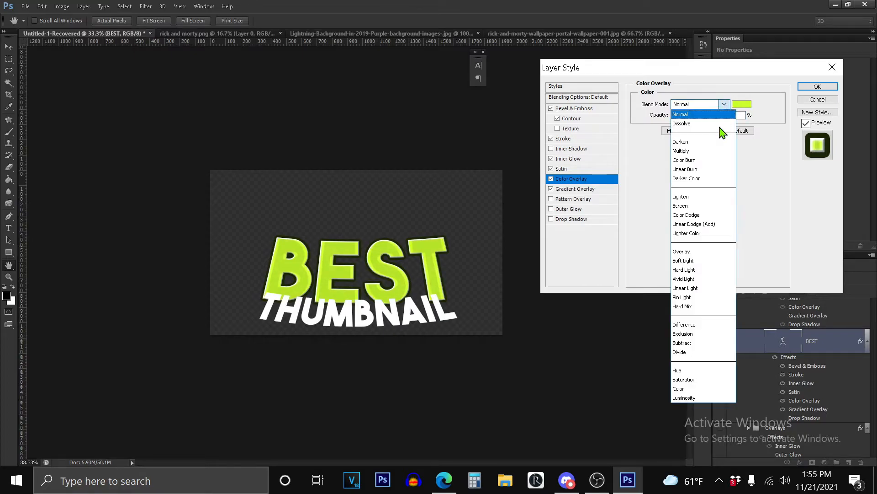
pyautogui.click(706, 270)
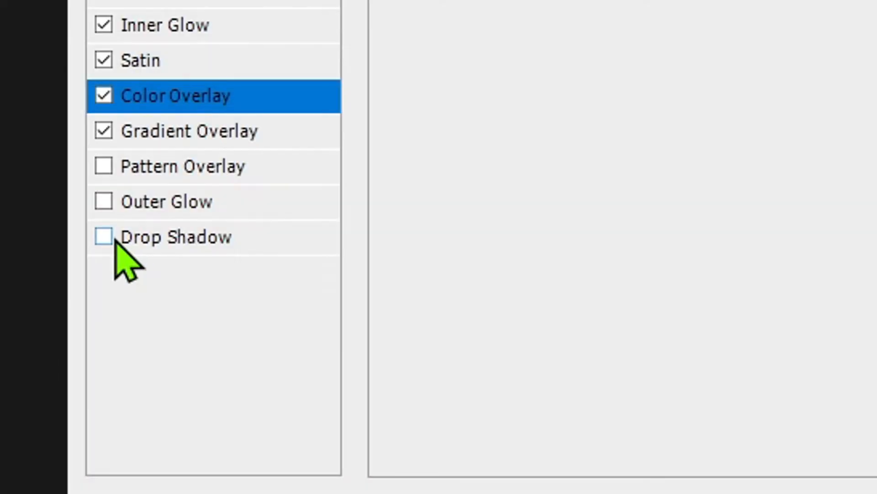
# Step: Add a Drop Shadow to the BEST text using its preset 90-degree angle, 25 px distance, 100% spread and 18 px size, and open its color
pyautogui.click(110, 237)
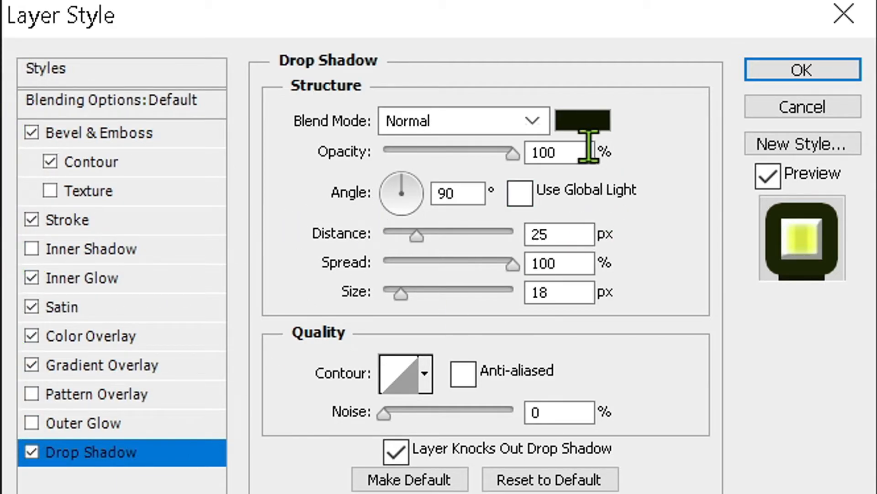
pyautogui.click(583, 123)
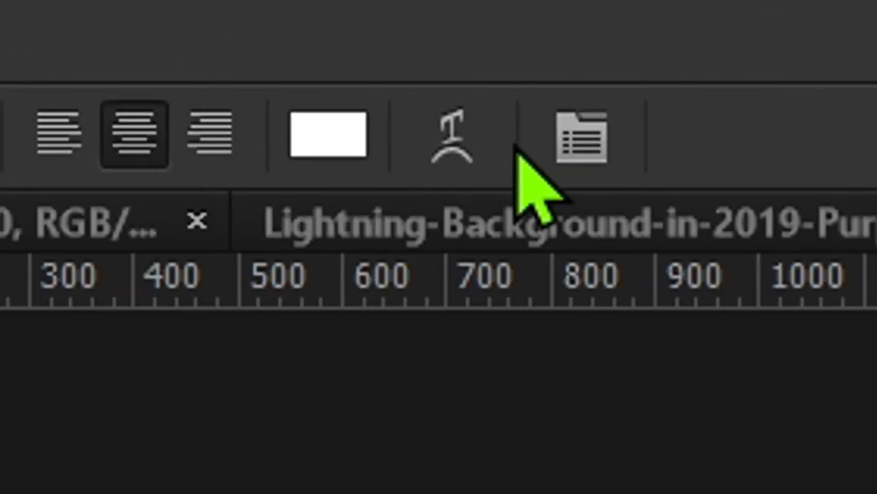
# Step: Review the text's Warp Text settings and the available warp styles
pyautogui.click(454, 157)
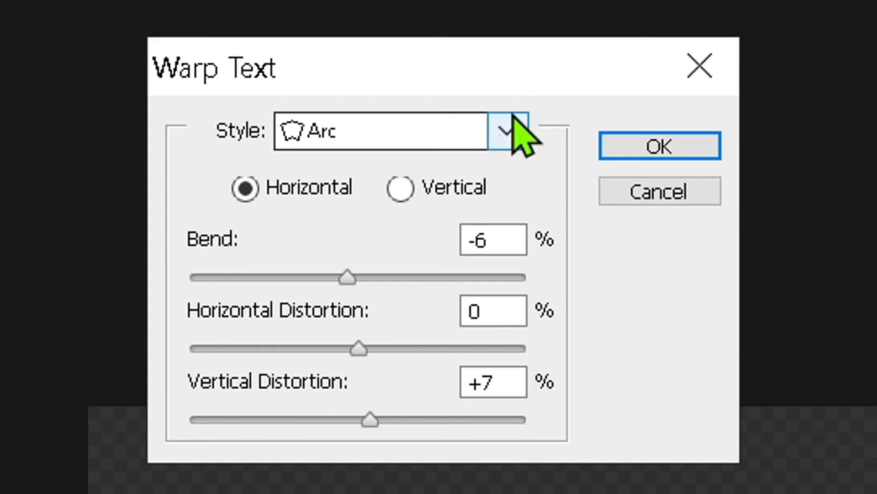
pyautogui.click(508, 131)
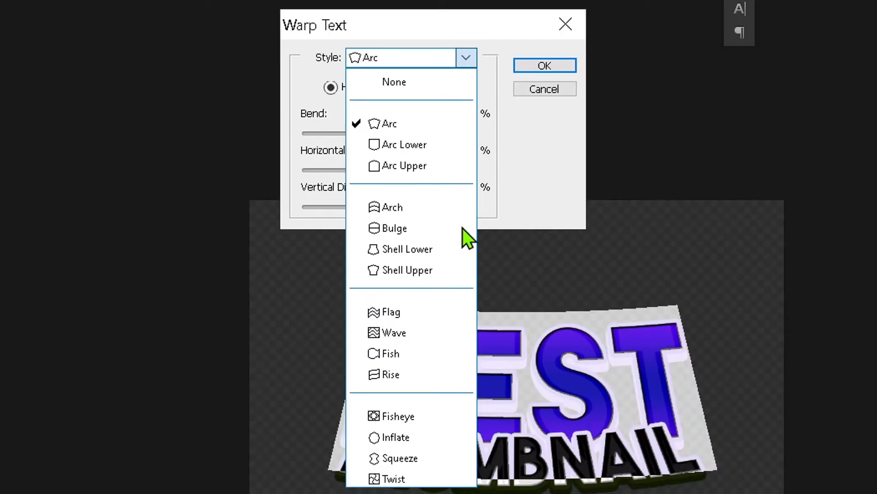
pyautogui.click(430, 33)
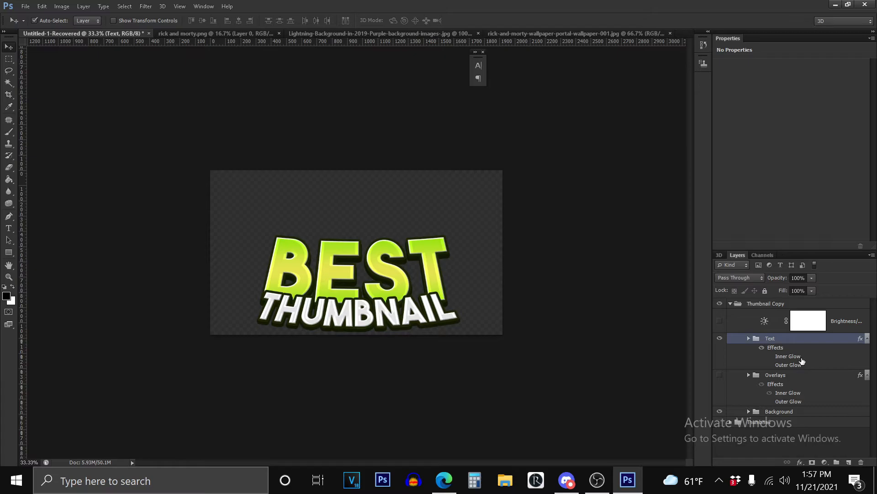
# Step: Show the Overlays group and display the shape settings of the Rectangle 1 border layer with the Rectangle tool
pyautogui.click(720, 375)
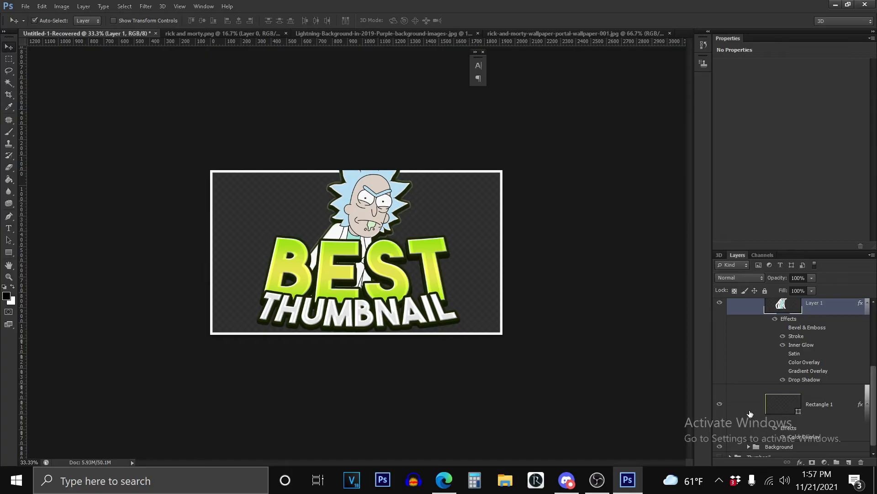
pyautogui.click(795, 399)
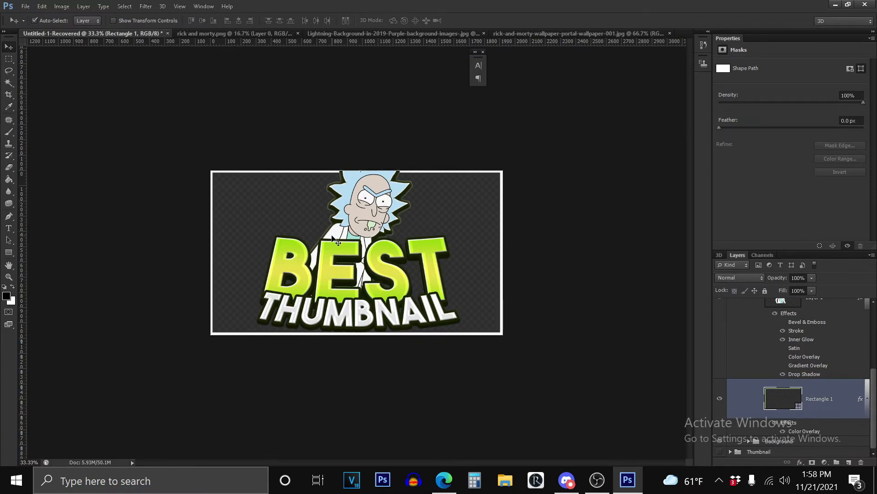
pyautogui.click(9, 252)
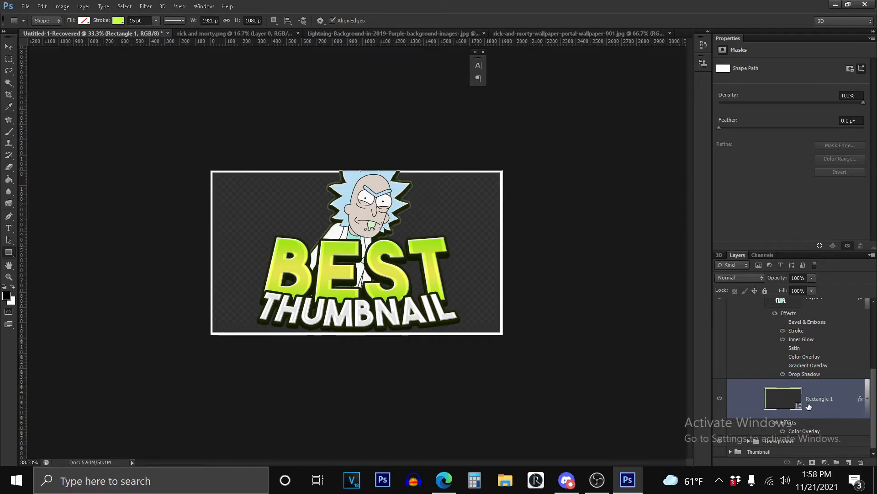
pyautogui.scroll(3, 808, 407)
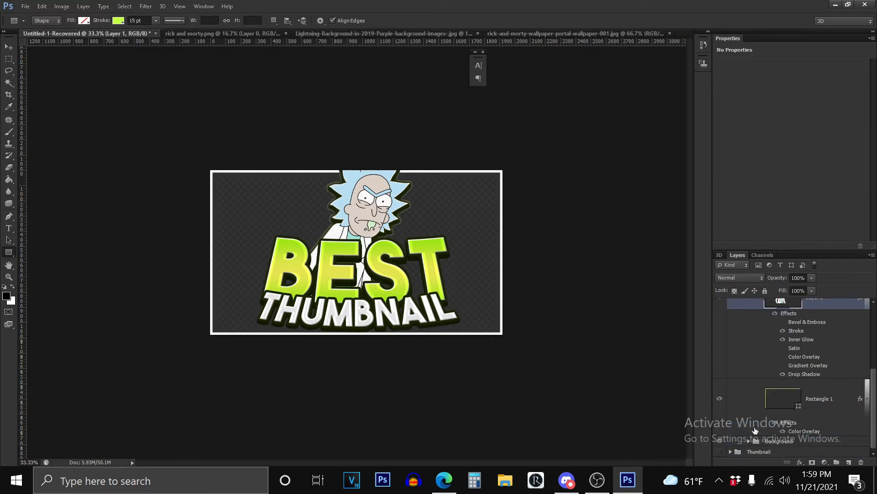
# Step: Expand the Background group and make the green swirl image on Layer 2 visible
pyautogui.click(749, 441)
pyautogui.scroll(-3, 760, 422)
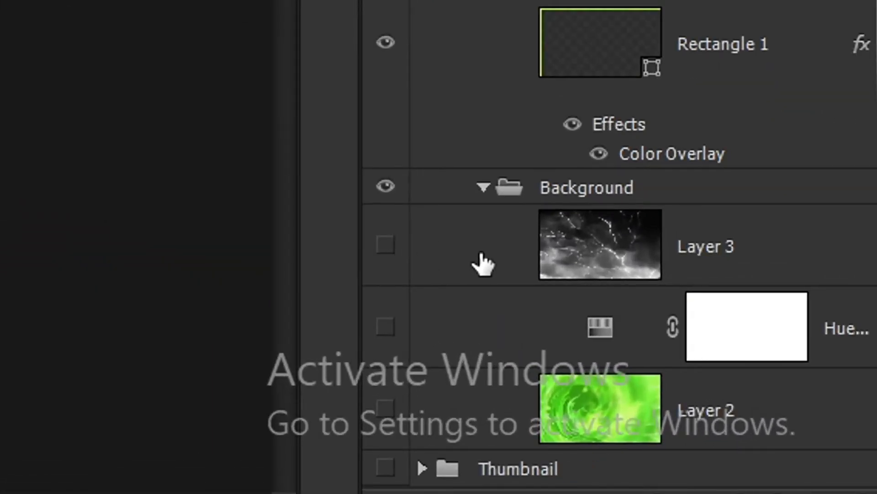
pyautogui.click(389, 410)
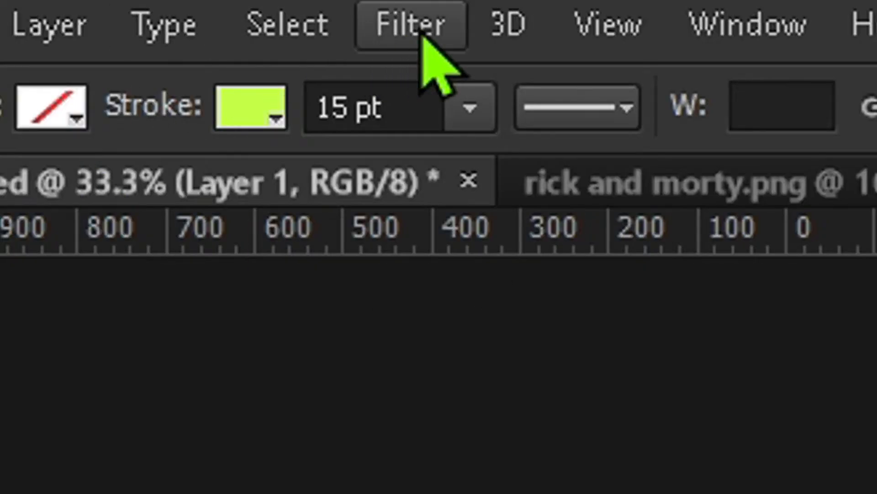
# Step: Try a Zoom Radial Blur with Good quality and a shifted blur center
pyautogui.click(423, 32)
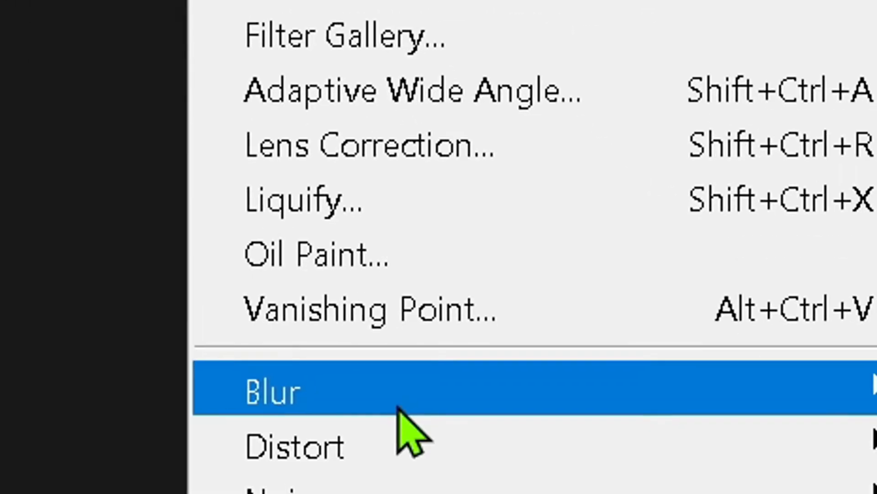
pyautogui.moveTo(292, 19)
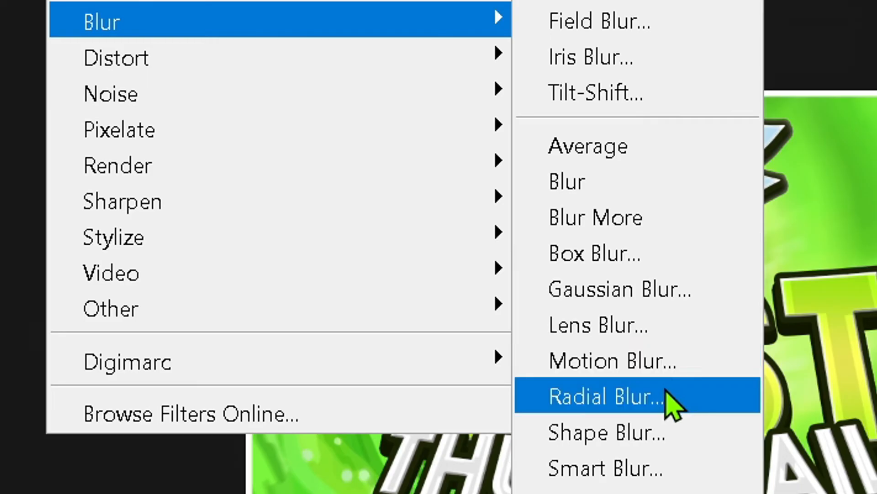
pyautogui.click(667, 395)
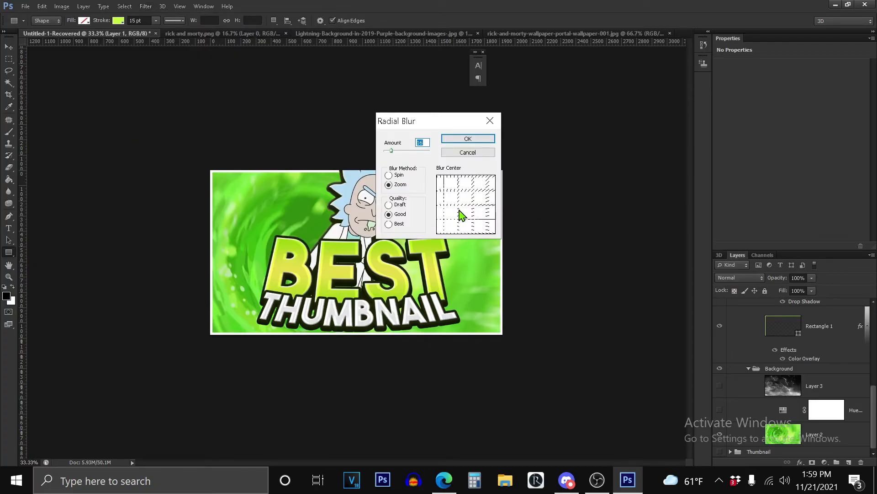
pyautogui.moveTo(460, 214)
pyautogui.mouseDown()
pyautogui.moveTo(498, 190)
pyautogui.moveTo(401, 234)
pyautogui.mouseUp()
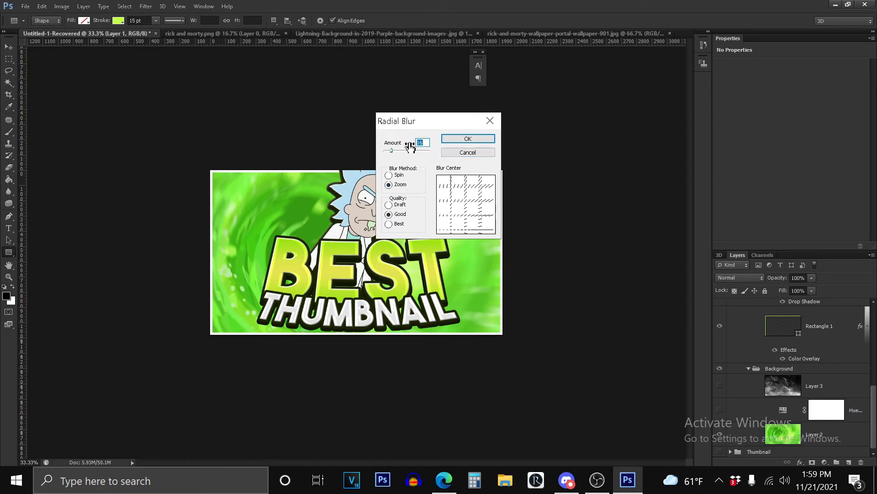
pyautogui.click(471, 153)
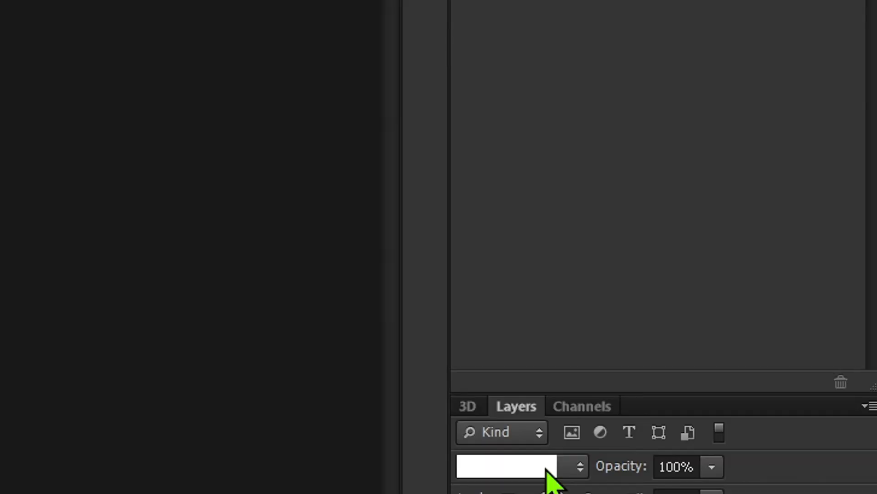
# Step: Set the lightning image on Layer 3 to the Color Dodge blend mode and locate the Black & White adjustment
pyautogui.click(753, 280)
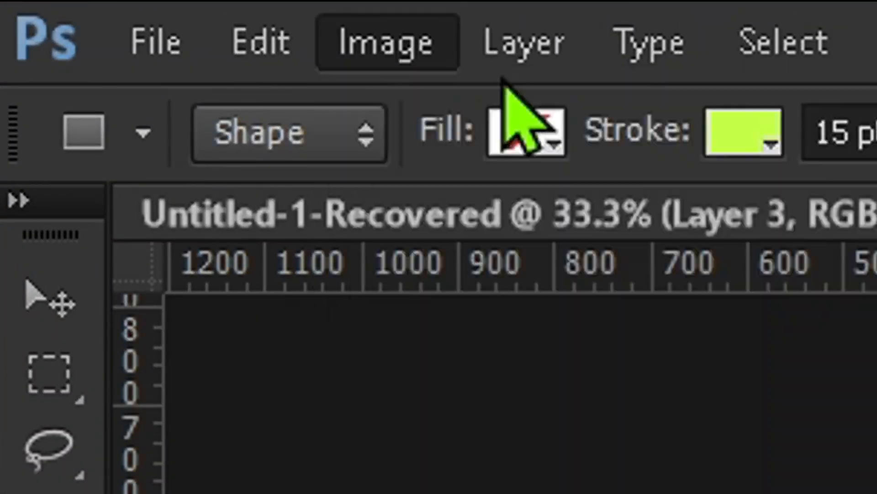
pyautogui.click(388, 46)
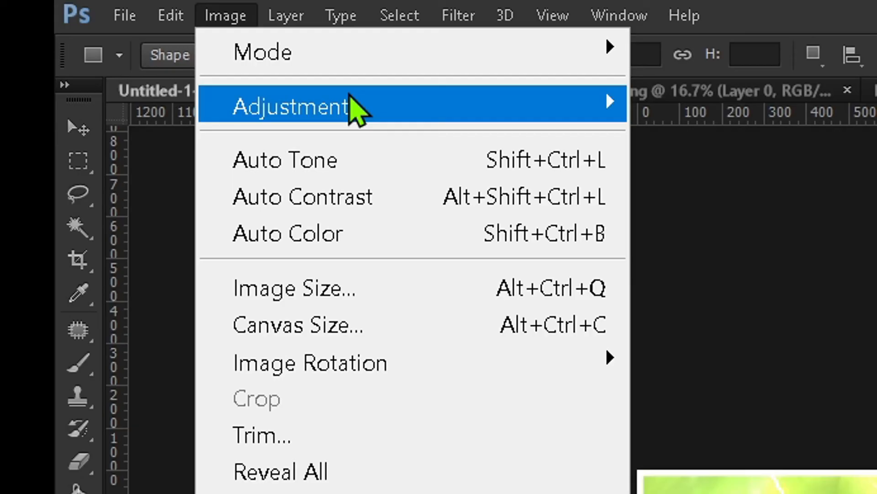
pyautogui.moveTo(697, 260)
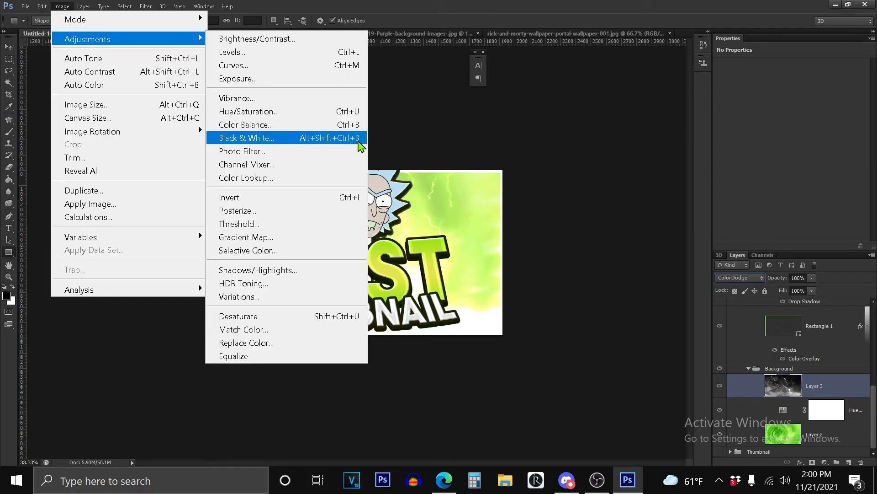
pyautogui.click(422, 6)
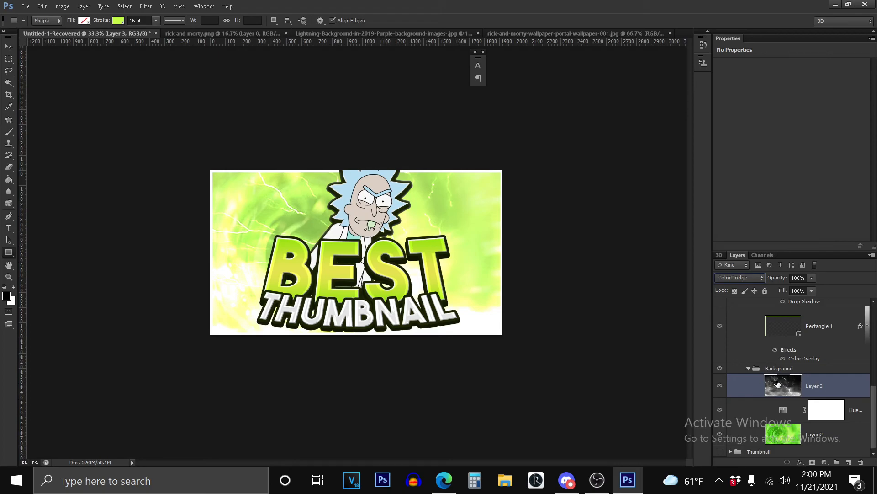
# Step: Look over the layer stack and examine the finished thumbnail at a much smaller display size for readability
pyautogui.scroll(3, 778, 384)
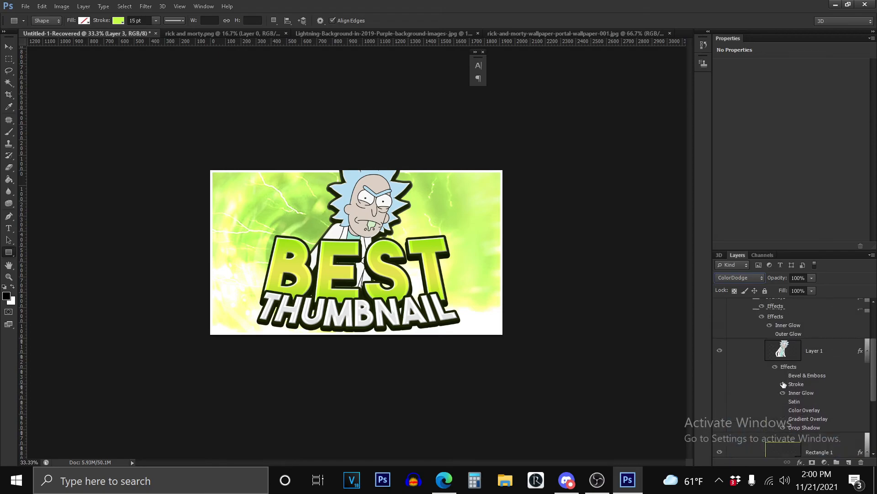
pyautogui.scroll(-3, 784, 384)
pyautogui.scroll(10, 784, 384)
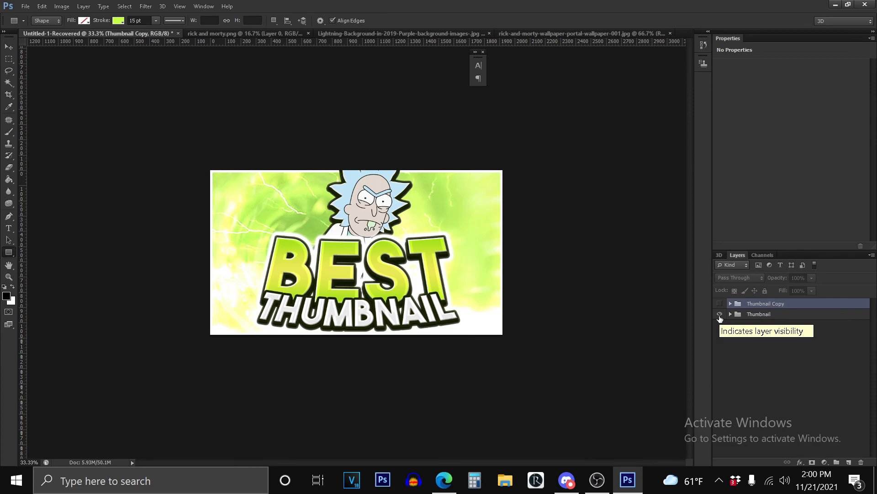
pyautogui.hotkey('ctrl', '-')
pyautogui.hotkey('ctrl', '-')
pyautogui.hotkey('ctrl', '-')
pyautogui.hotkey('ctrl', '-')
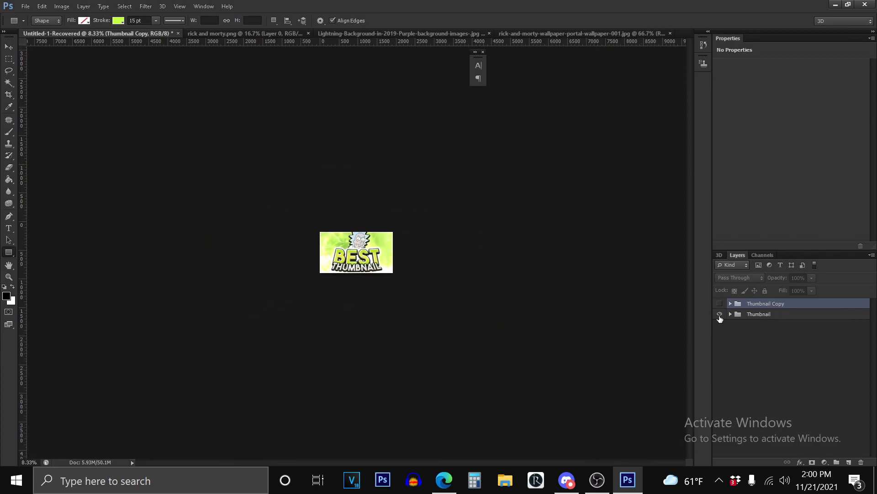
pyautogui.hotkey('ctrl', '+')
pyautogui.hotkey('ctrl', '+')
pyautogui.hotkey('ctrl', '+')
pyautogui.hotkey('ctrl', '+')
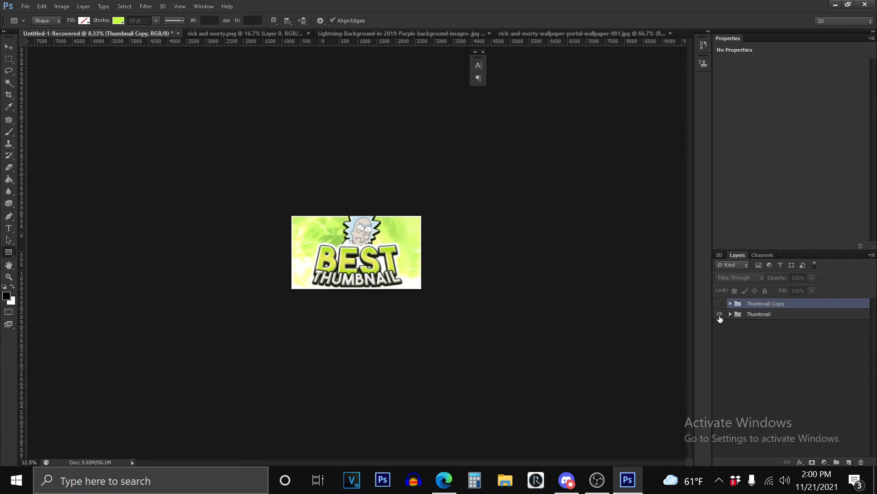